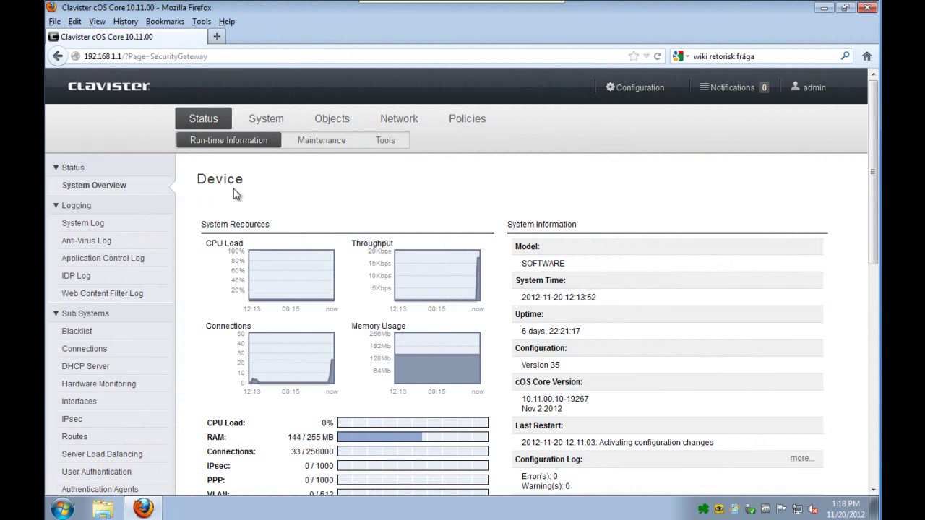
- Add an IP4 address object named Server_ip with address 192.168.1.2 to the Address Book
click(325, 117)
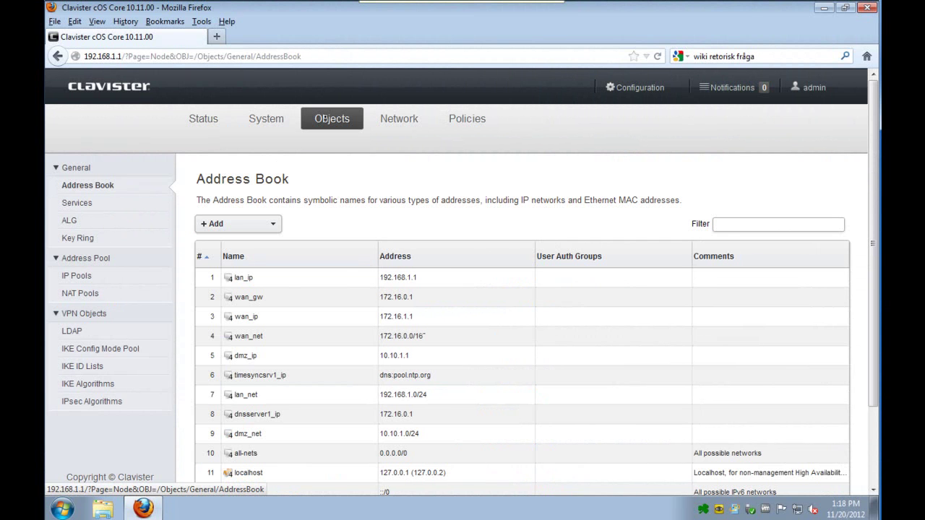
click(273, 224)
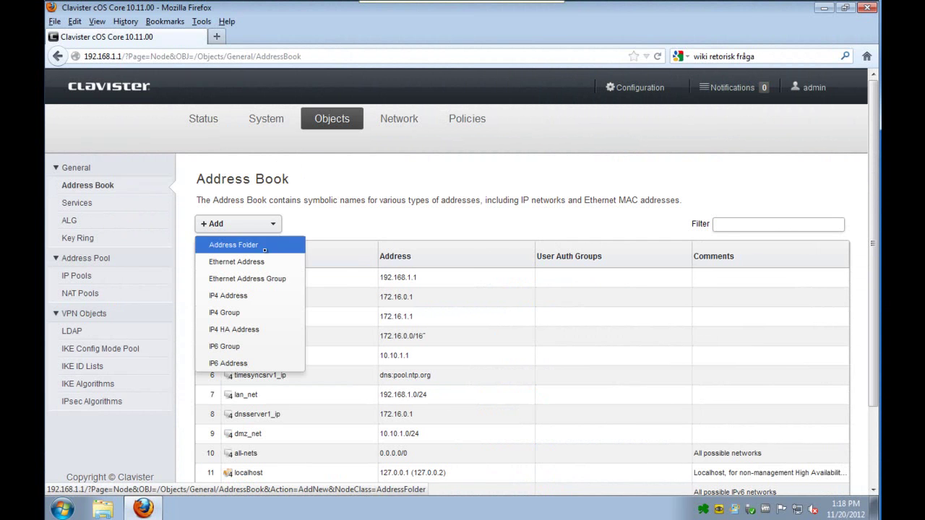
click(245, 296)
drag(290, 257, 253, 261)
text(Server)
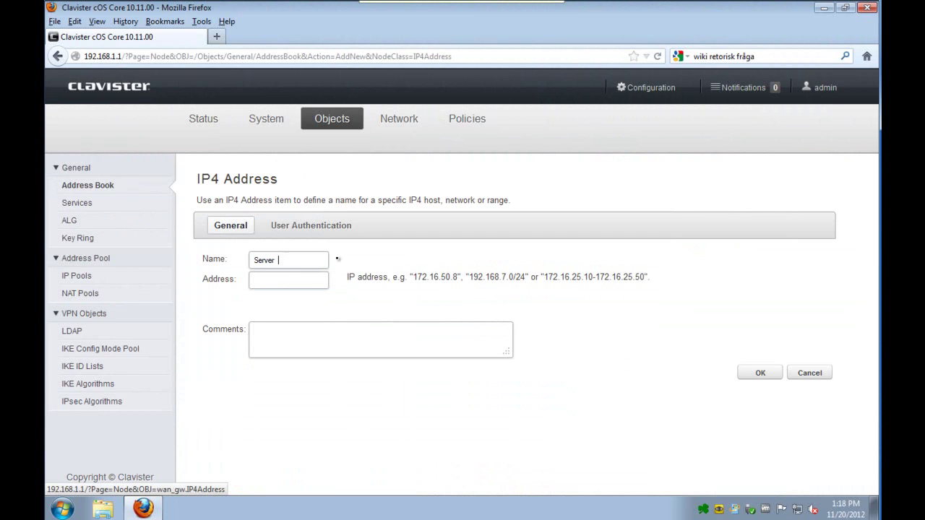
text(192.168.1.2)
click(760, 372)
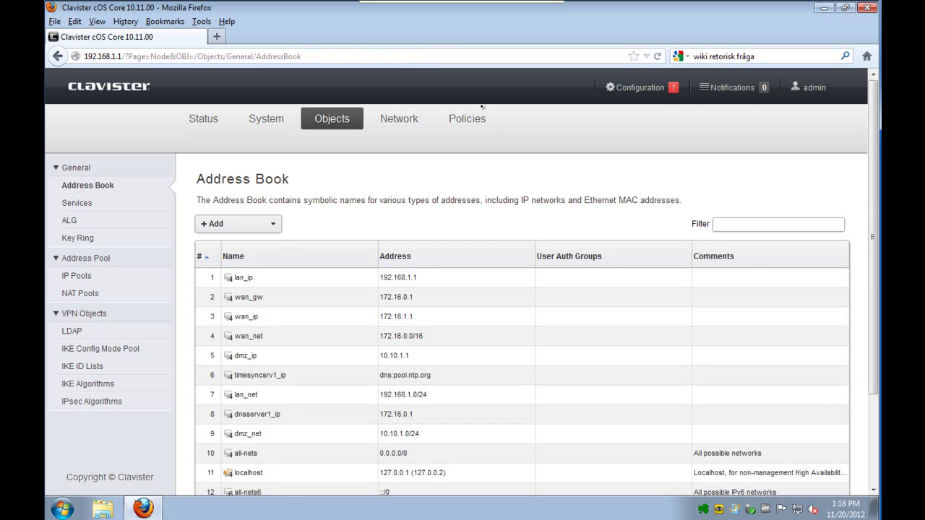
- Start a new IP policy in Main IP Rules named Server_HTTP
click(467, 120)
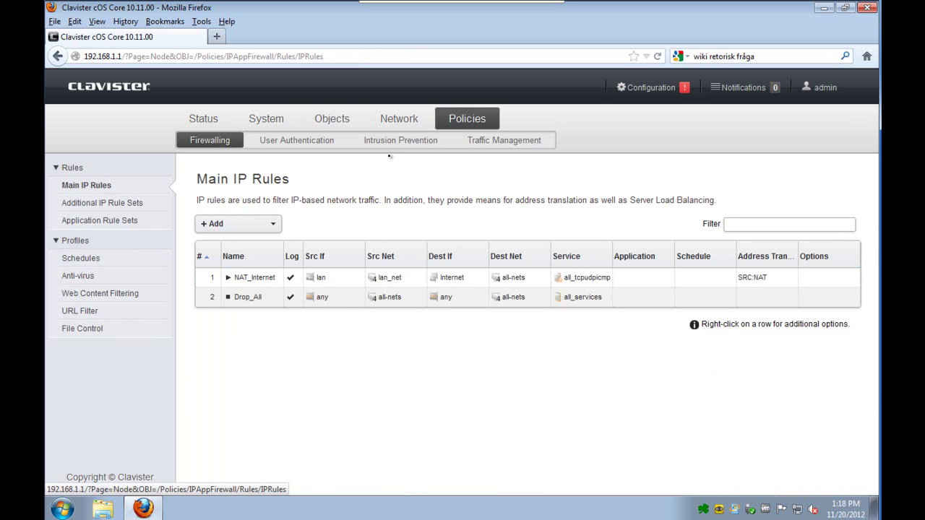
click(272, 224)
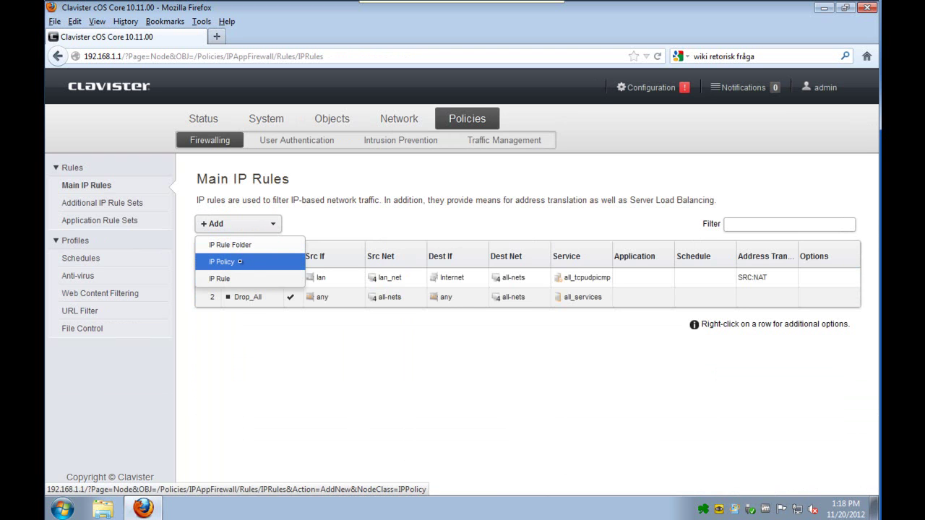
click(240, 262)
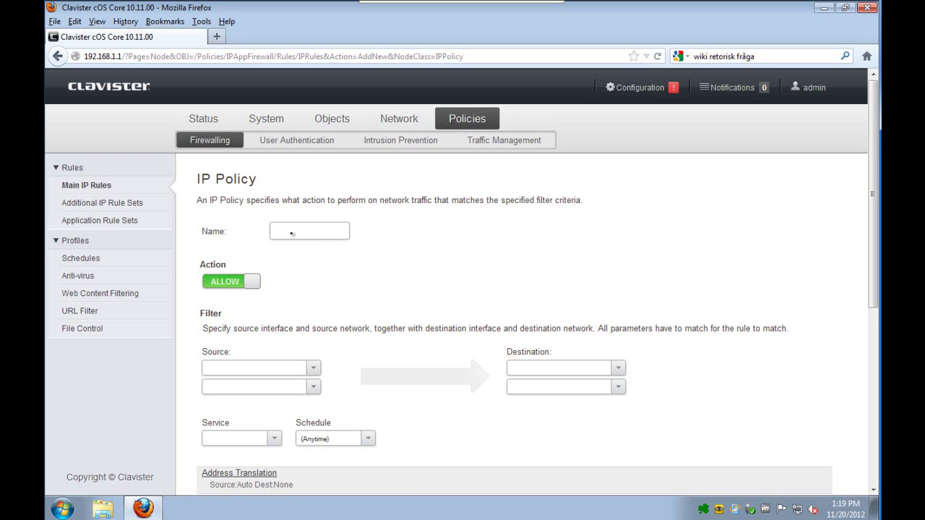
text(S)
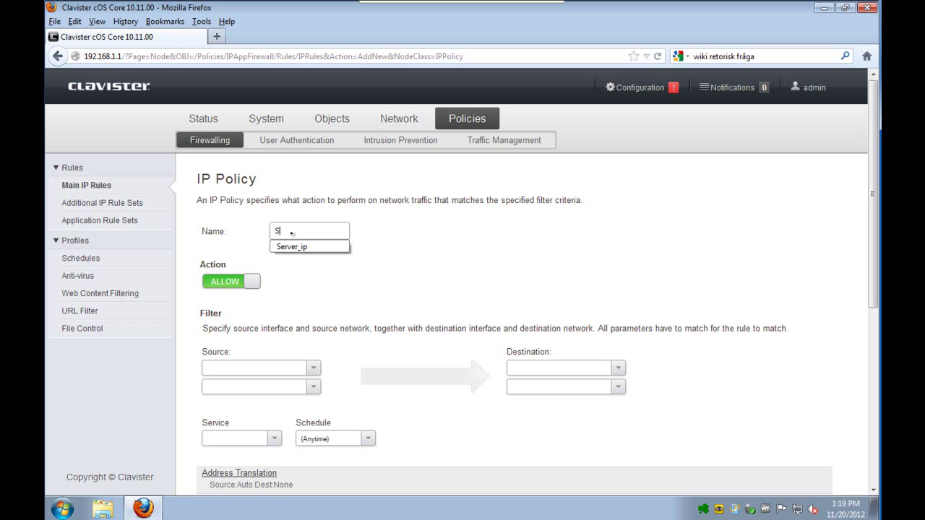
text(erver_I)
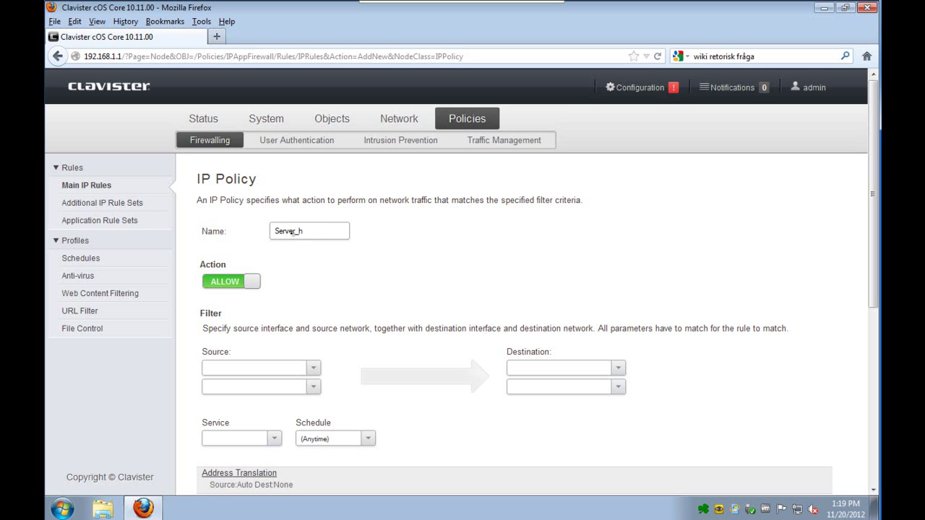
key(BackSpace)
text(HTTP)
key(Tab)
- Set the policy source to any/all-nets and destination to core/wan_ip
click(312, 375)
click(313, 368)
click(249, 402)
click(313, 387)
click(228, 438)
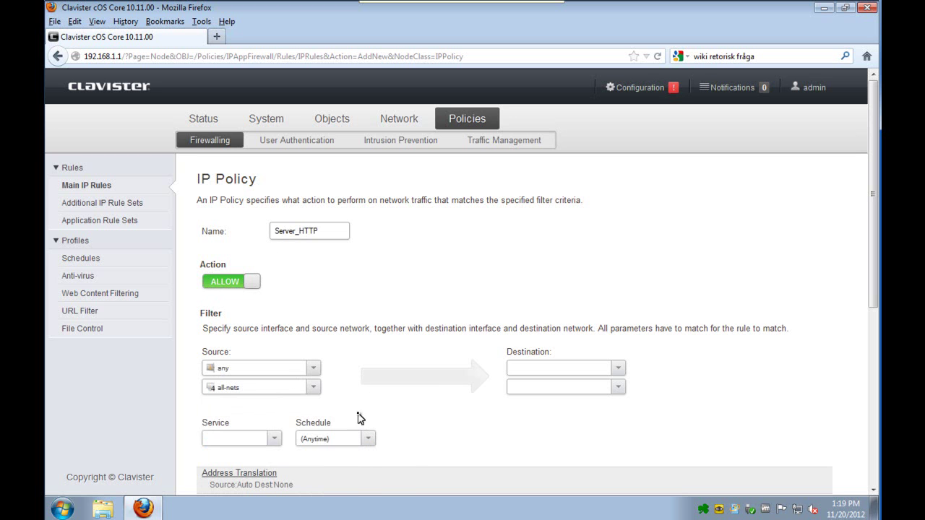
click(618, 368)
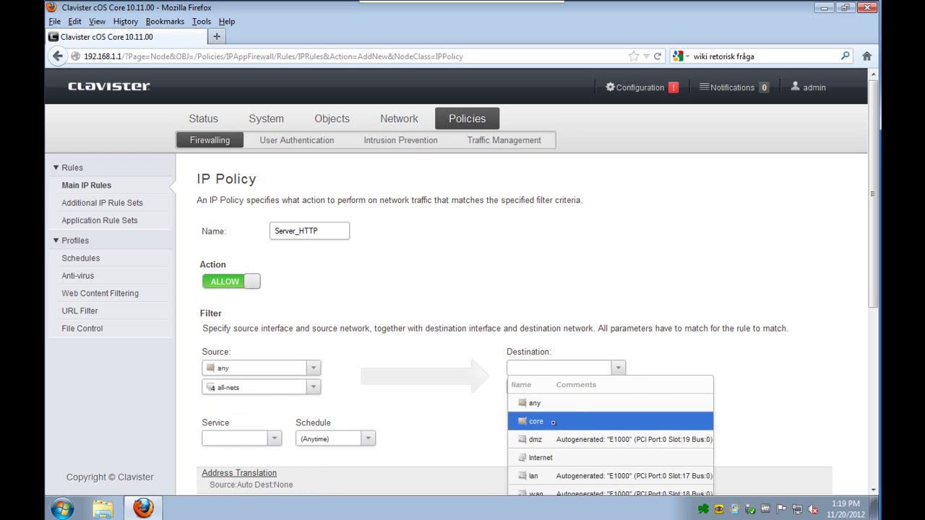
click(535, 422)
click(618, 387)
text(wan)
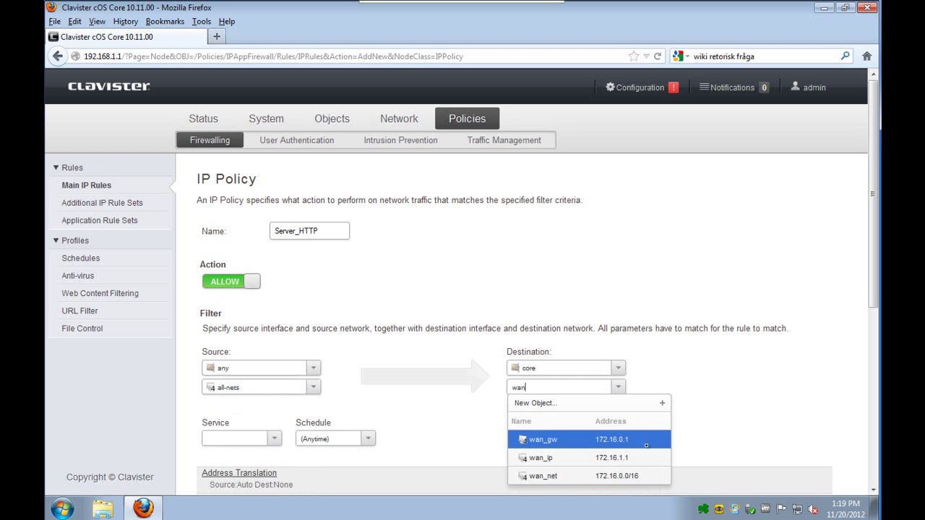
click(596, 459)
- Set the Server_HTTP policy's service to http
click(273, 436)
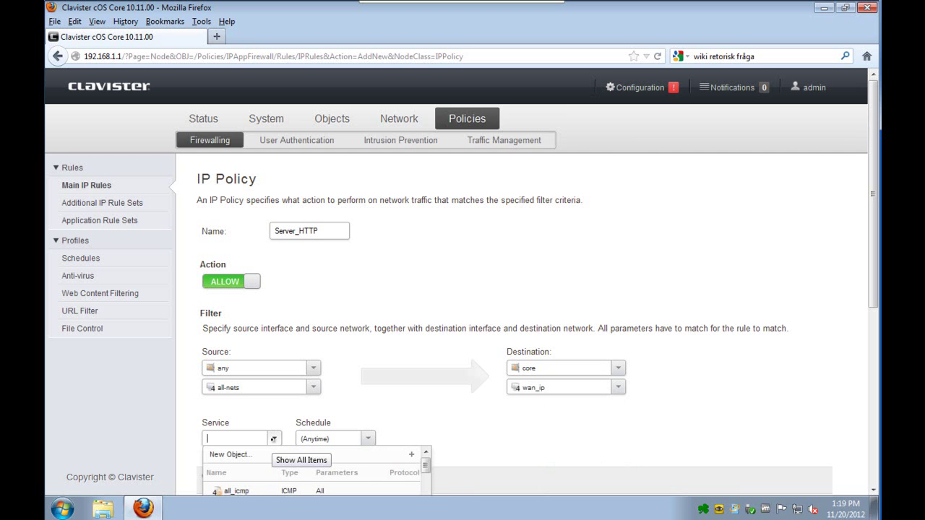
text(http)
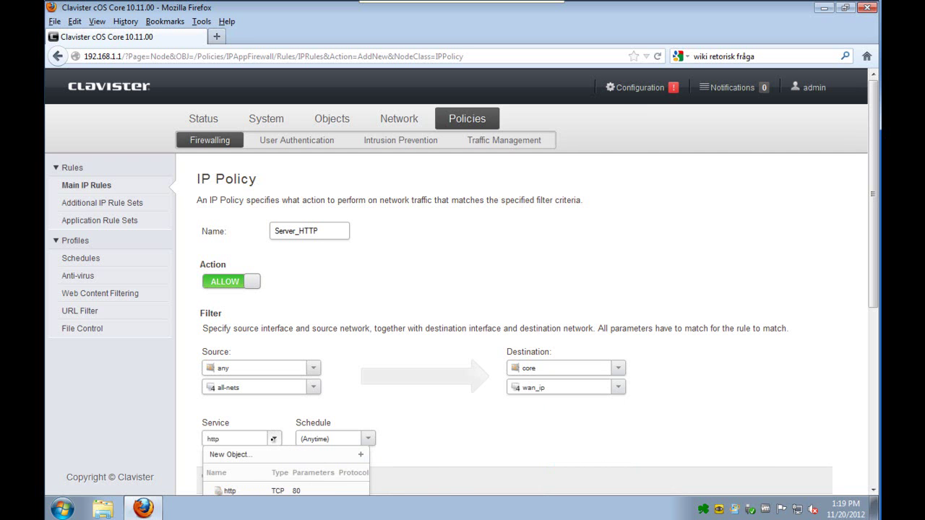
click(253, 489)
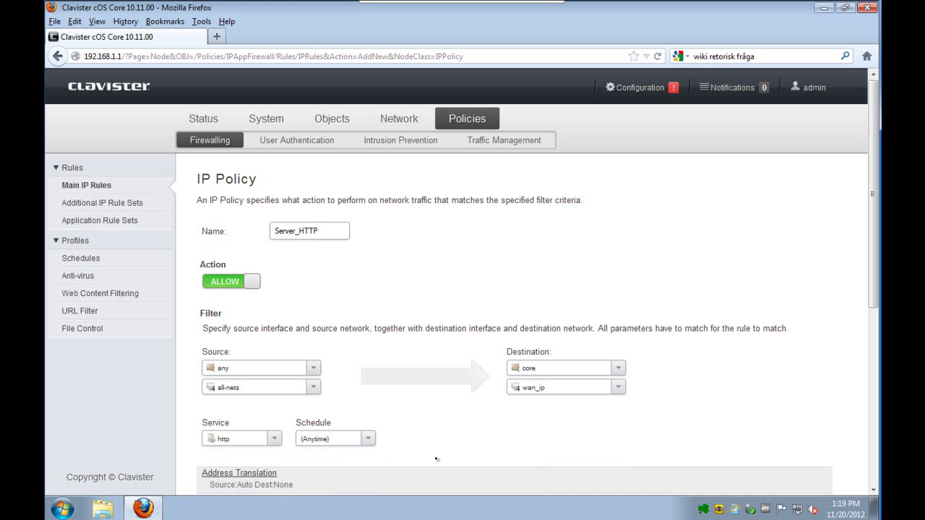
scroll(607, 432, down, 7)
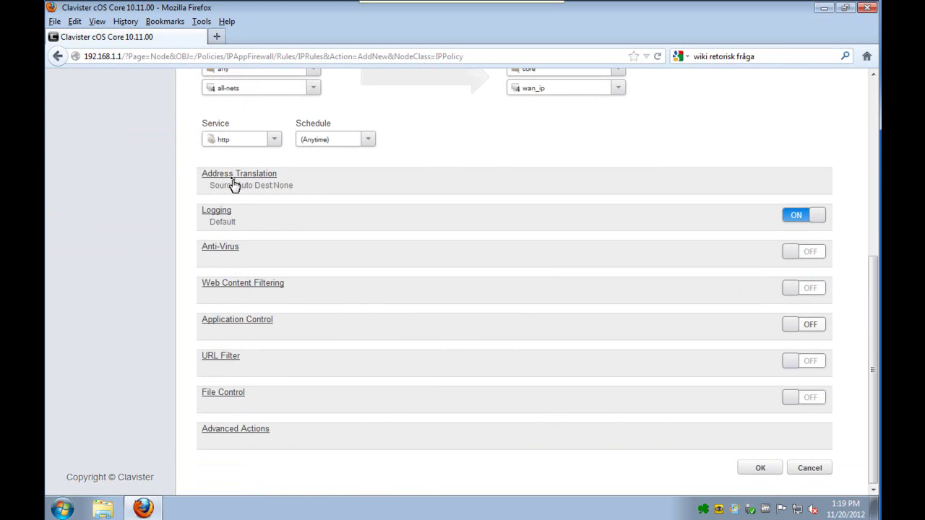
- Set destination address translation to SAT, translating to Server_ip
click(228, 173)
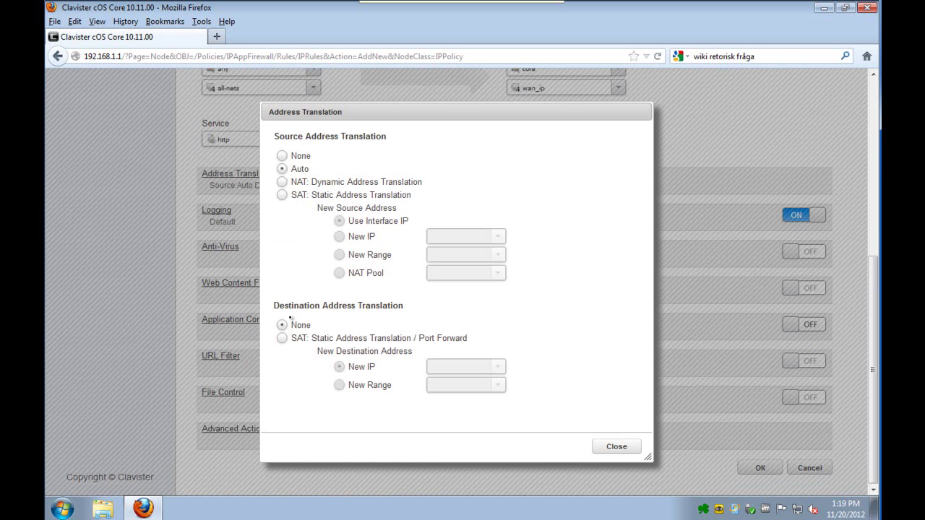
click(282, 339)
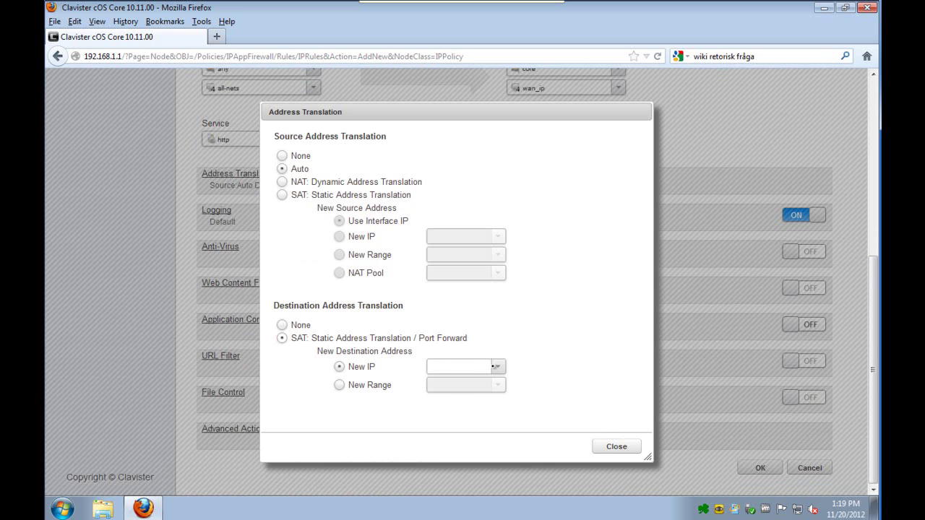
click(496, 366)
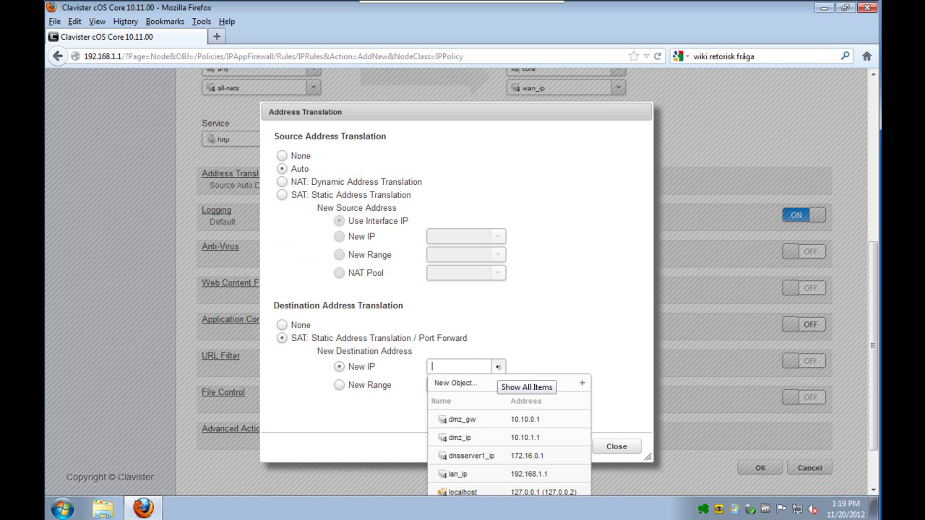
text(s)
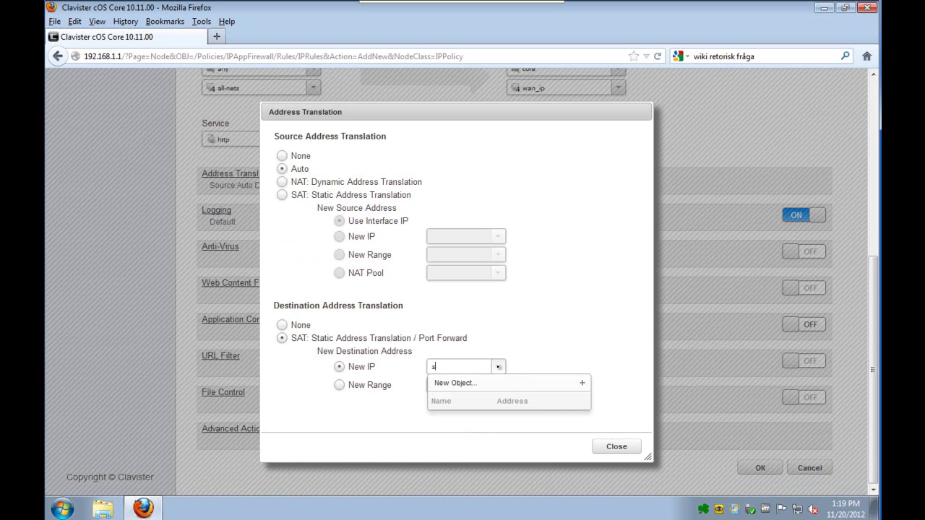
text(rer)
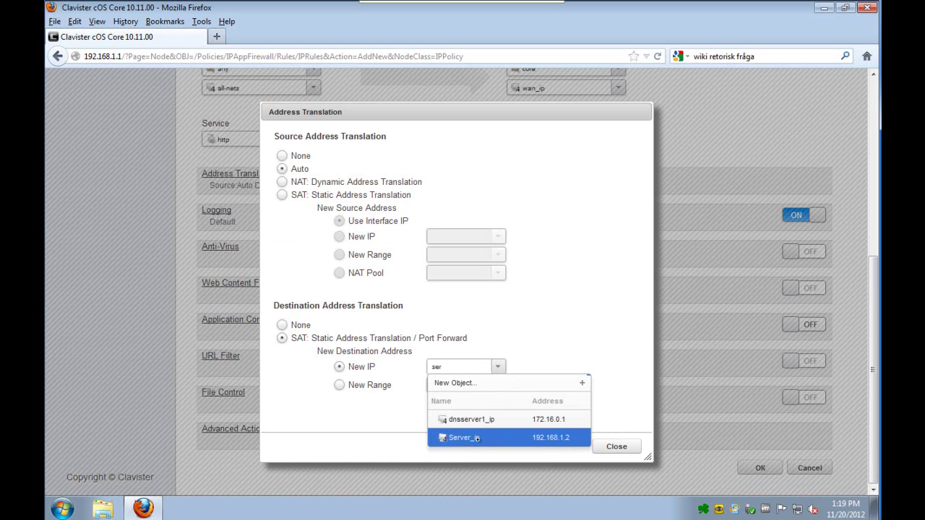
click(478, 438)
click(621, 447)
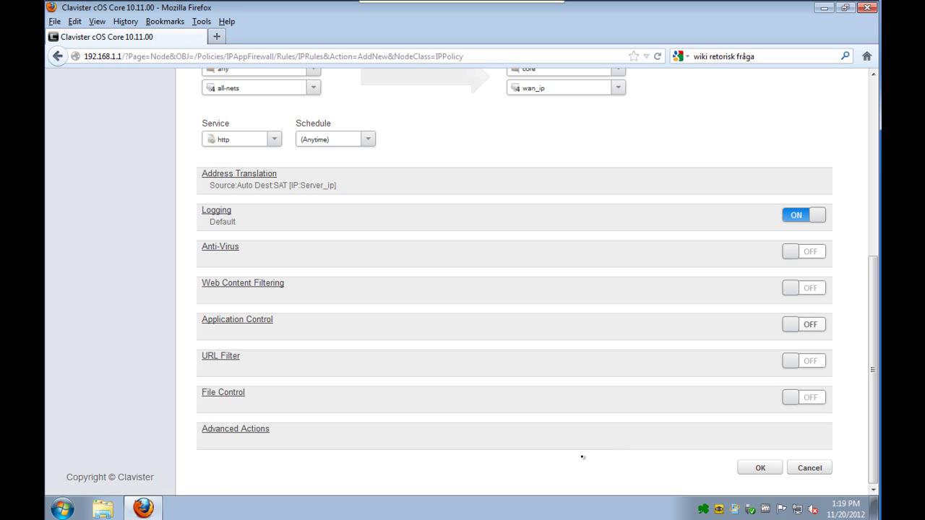
- Save the Server_HTTP rule and move it to the top of Main IP Rules
click(751, 469)
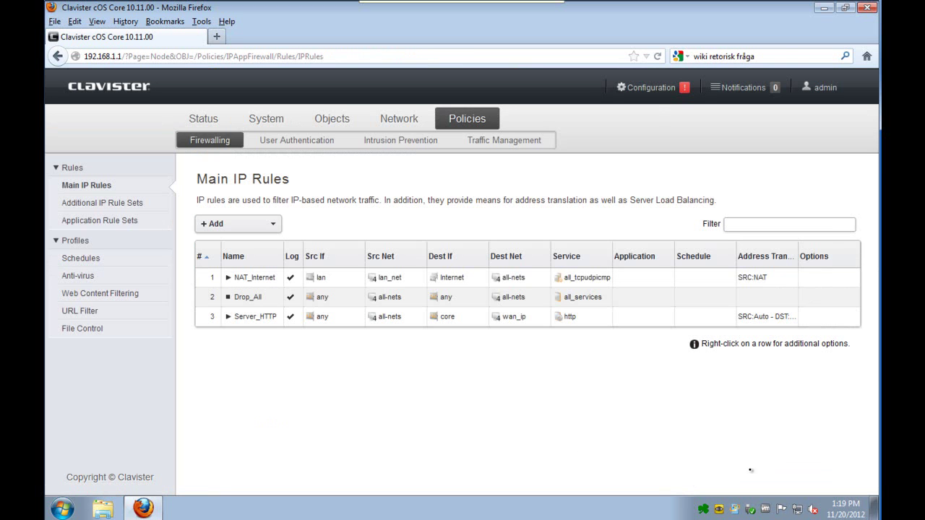
click(264, 325)
right_click(261, 324)
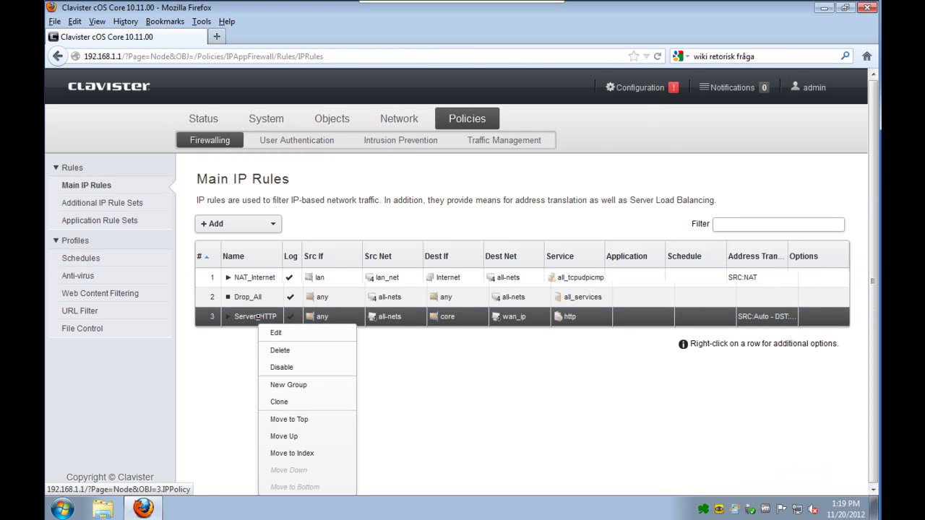
click(293, 418)
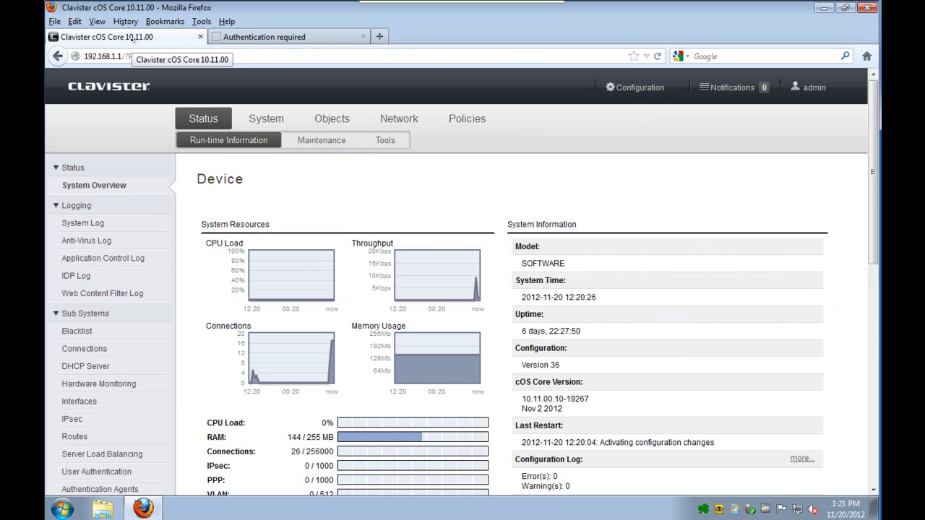
- Change the WebUI HTTP port to 8080 in the remote management advanced settings
click(302, 144)
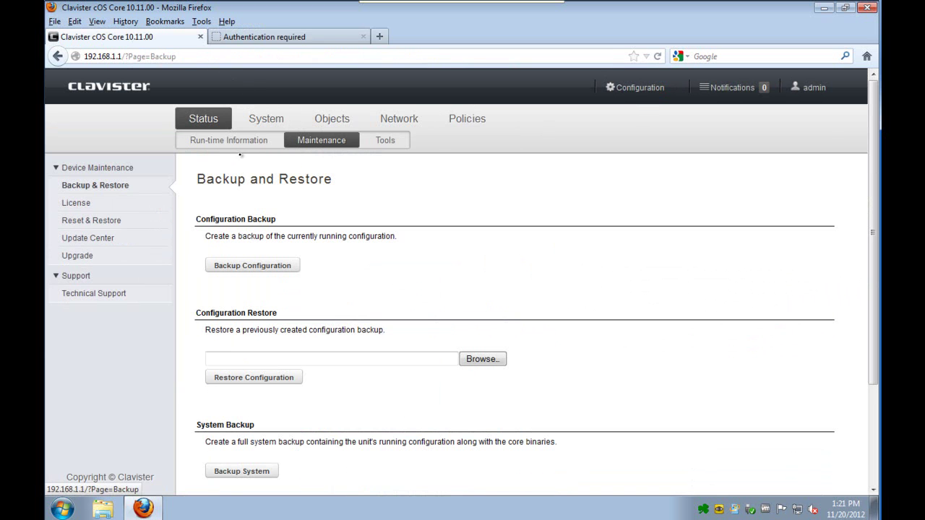
click(257, 124)
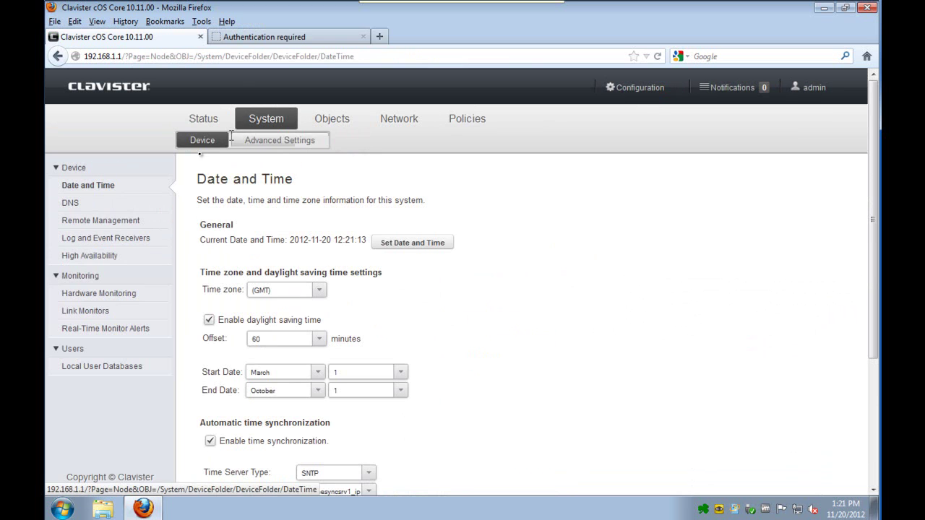
click(100, 220)
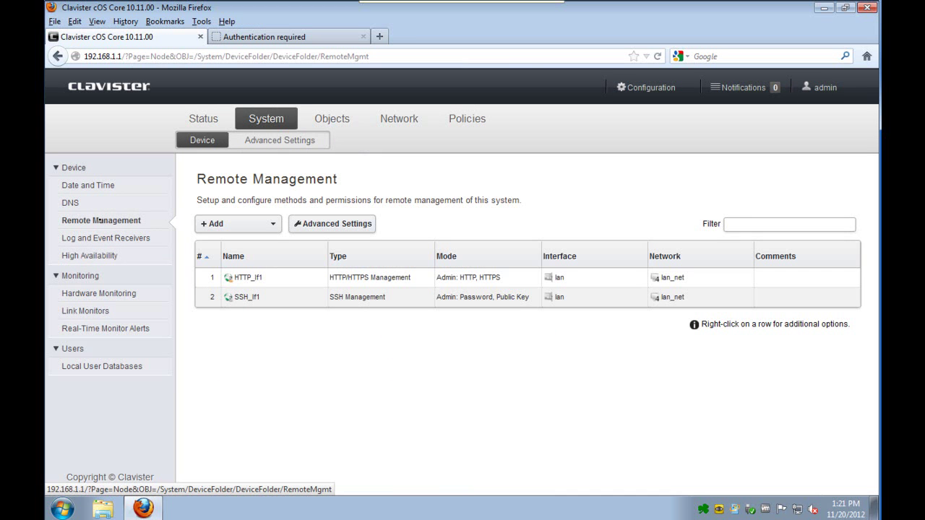
click(323, 225)
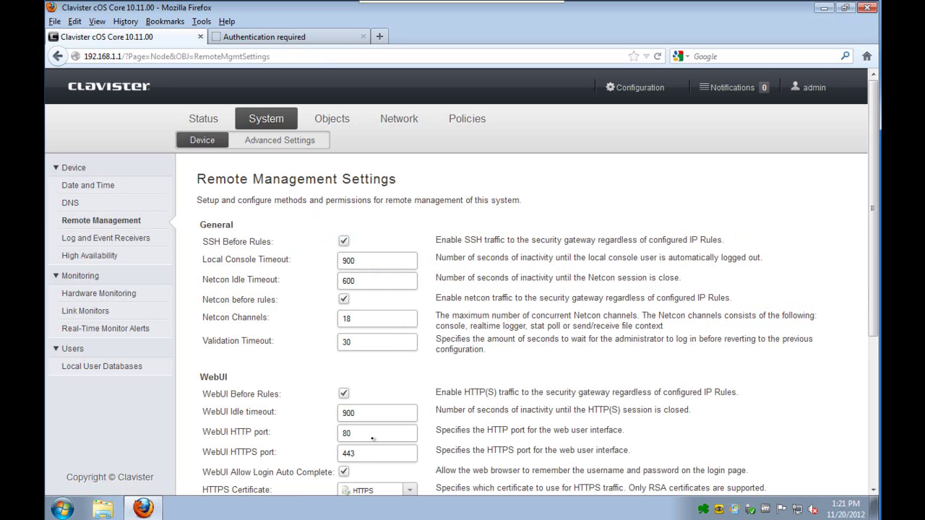
text(80)
click(875, 455)
click(810, 469)
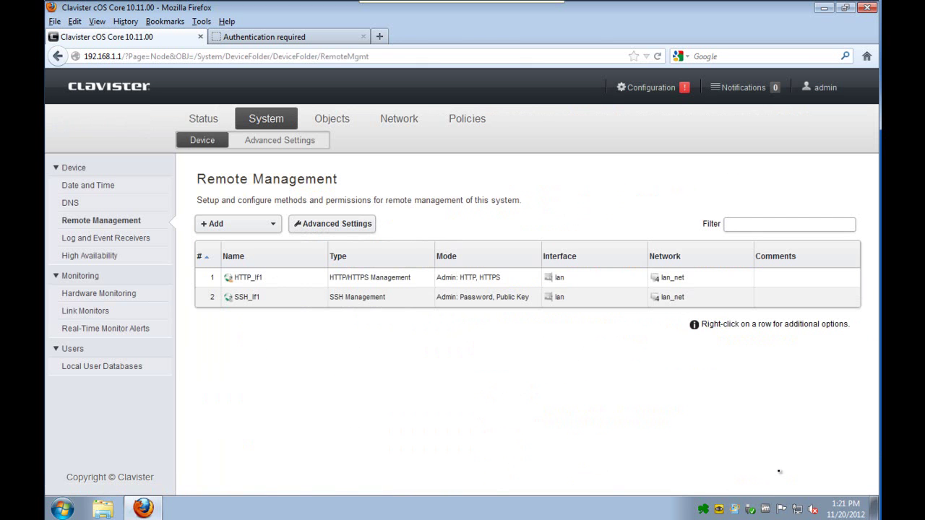
- Save and activate the pending configuration changes
click(650, 87)
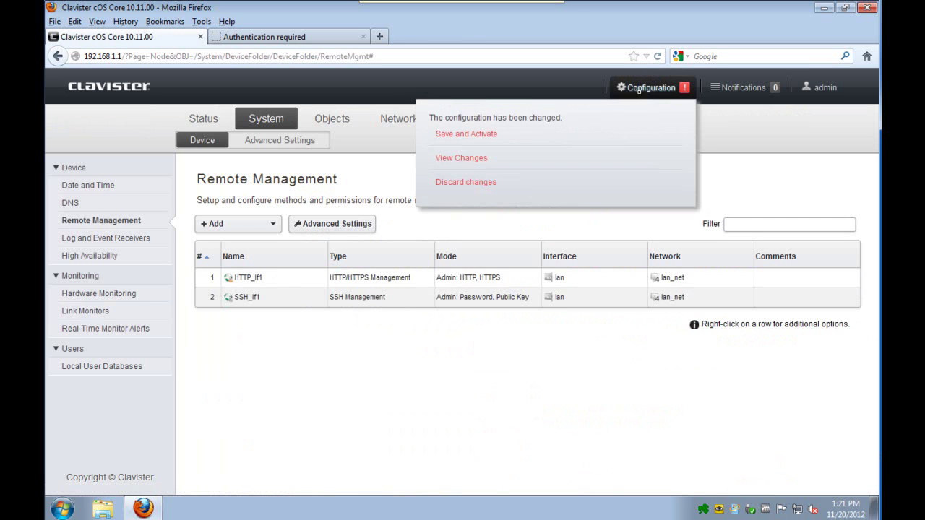
click(483, 135)
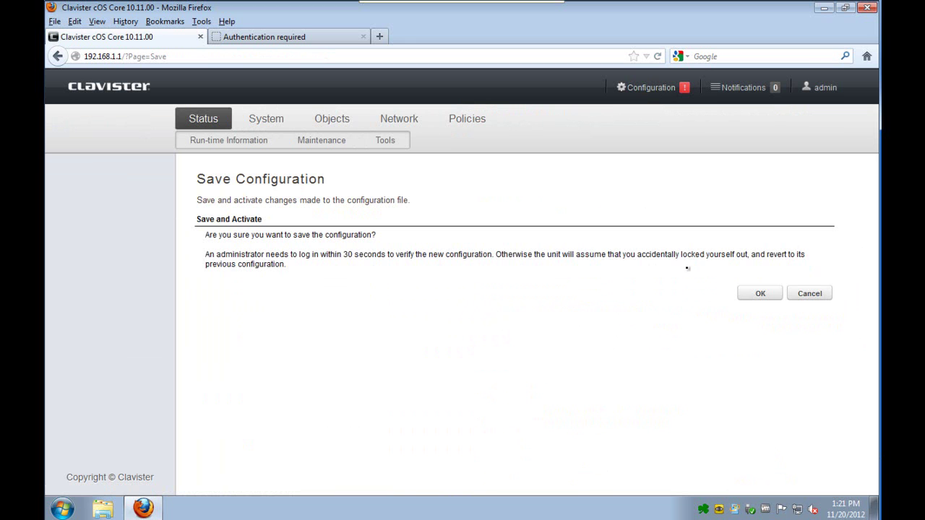
click(751, 295)
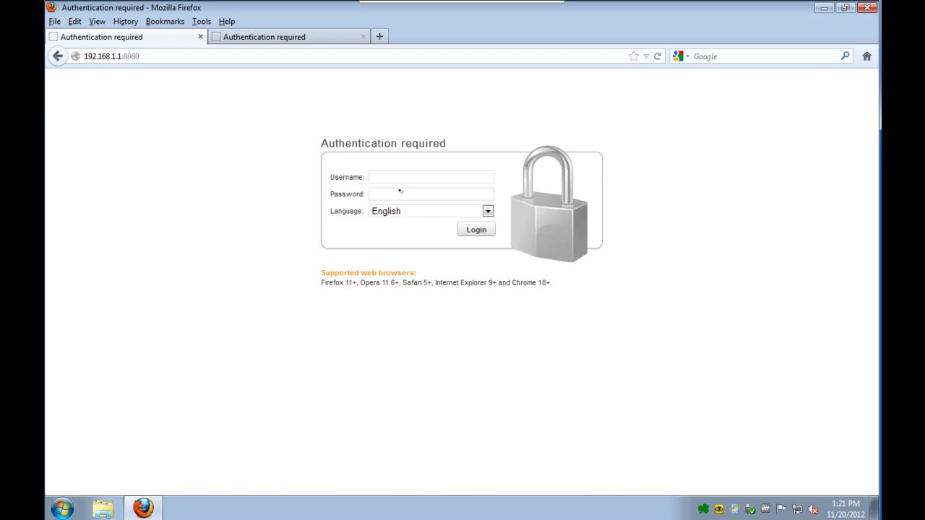
- Log back in with the administrator credentials and confirm the 'Configuration done' message
text(admin)
key(Tab)
text(admin)
key(Return)
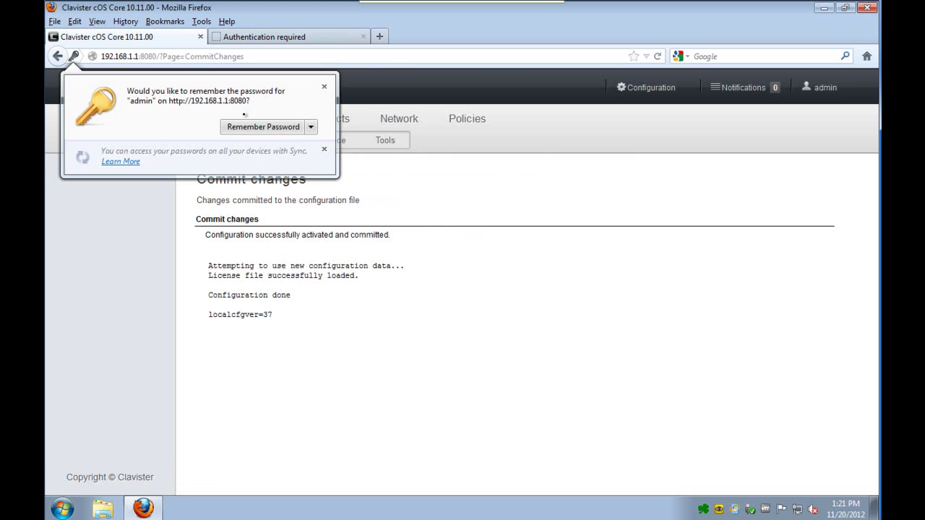
click(263, 128)
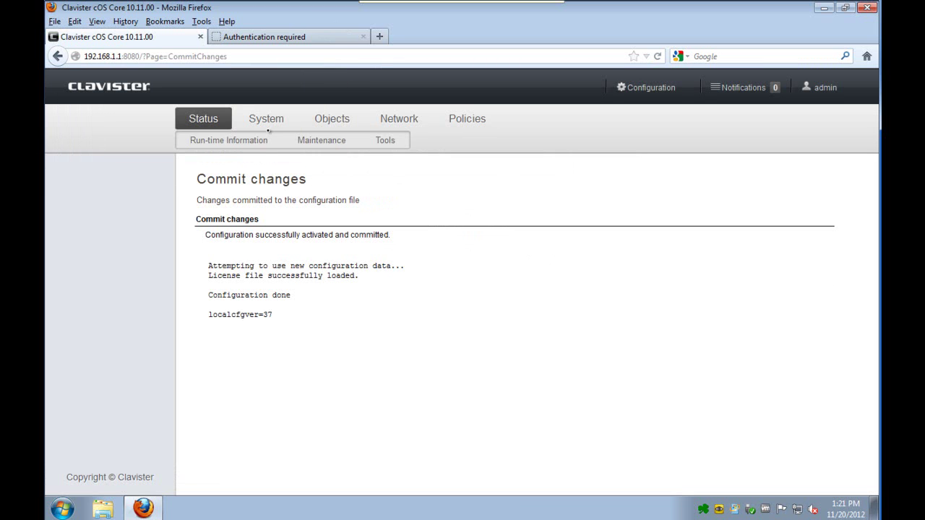
triple_click(210, 297)
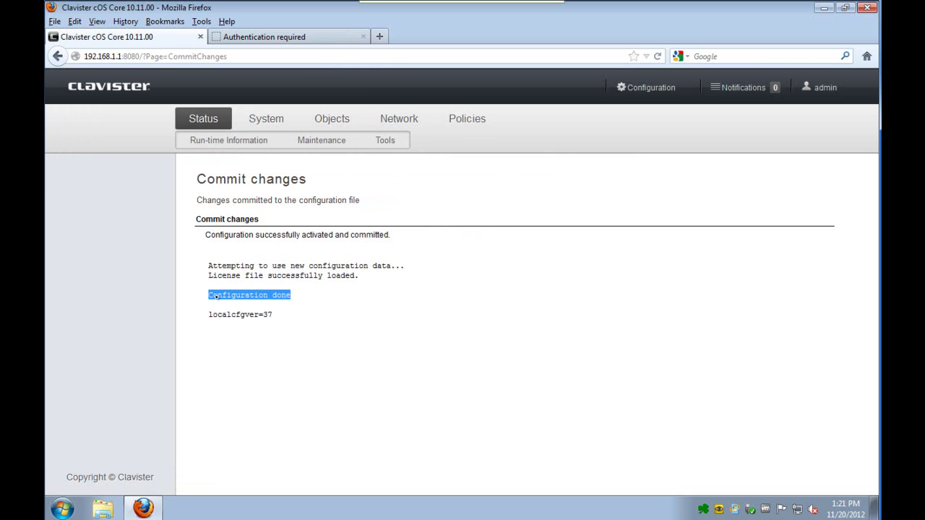
- Browse to 172.16.1.1 in a new Firefox tab
click(218, 36)
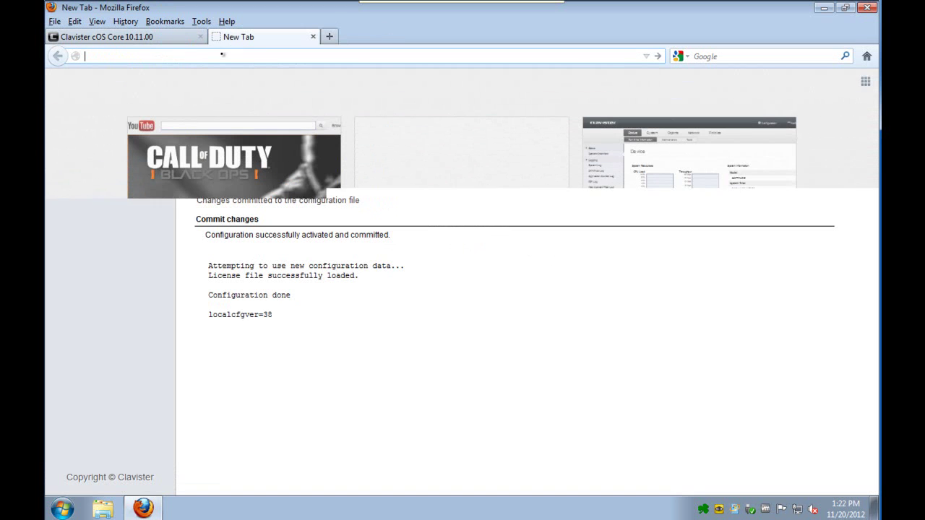
text(172.16.1.1/)
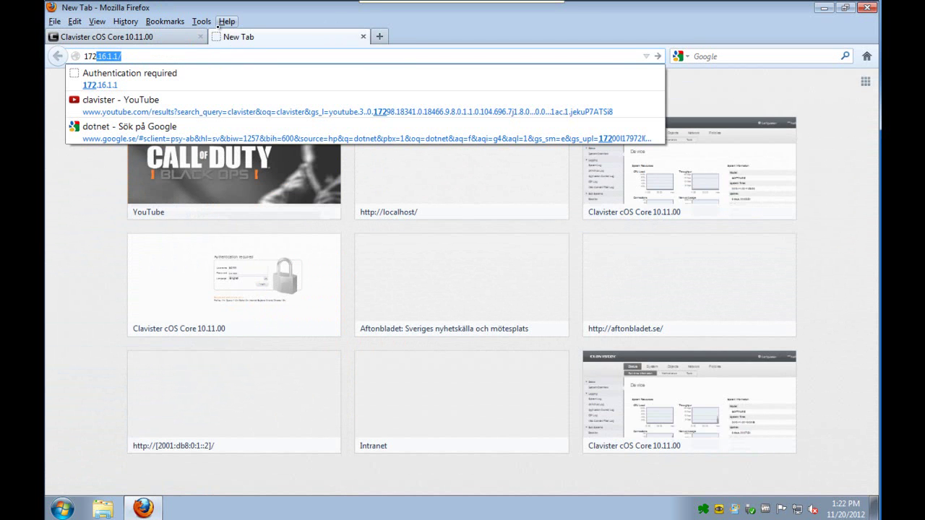
key(Return)
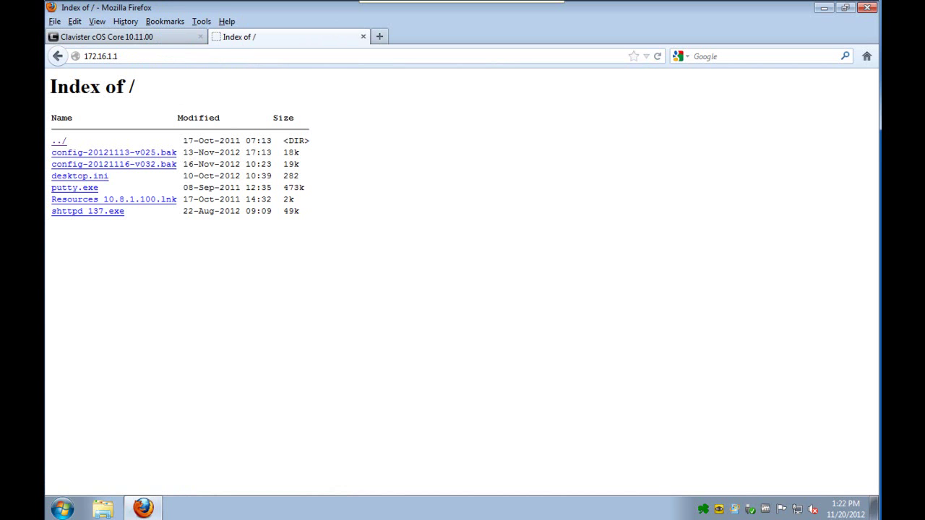
- Reload 172.16.1.1 with the SHTTPD log shown, check the GET / entry, then close the log
right_click(702, 509)
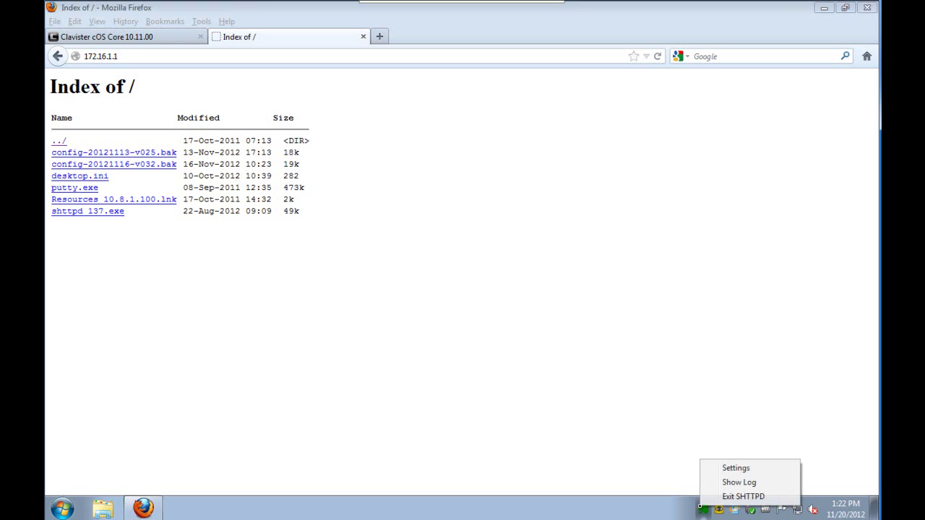
click(727, 481)
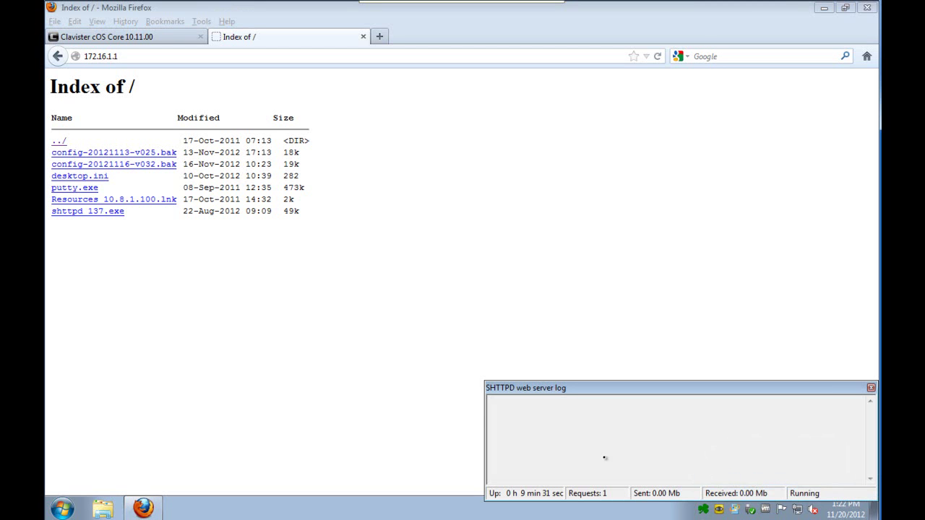
click(101, 57)
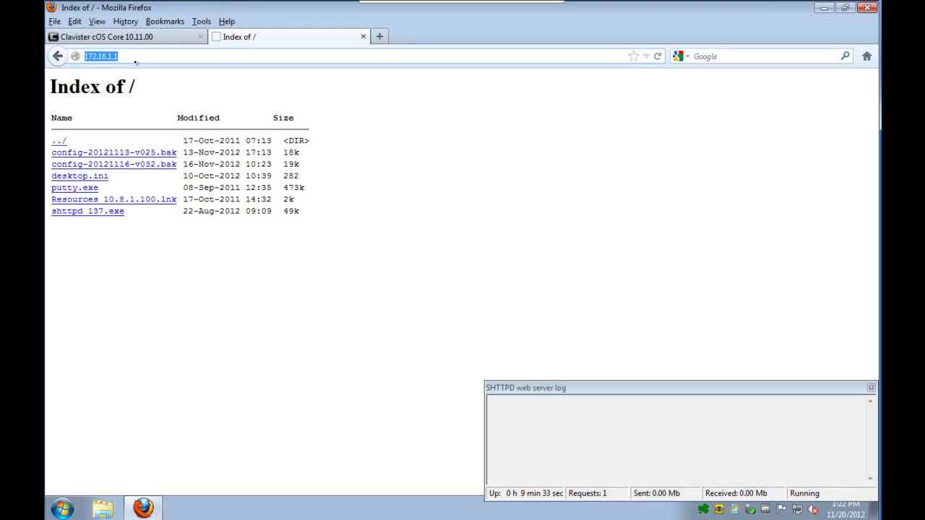
key(Return)
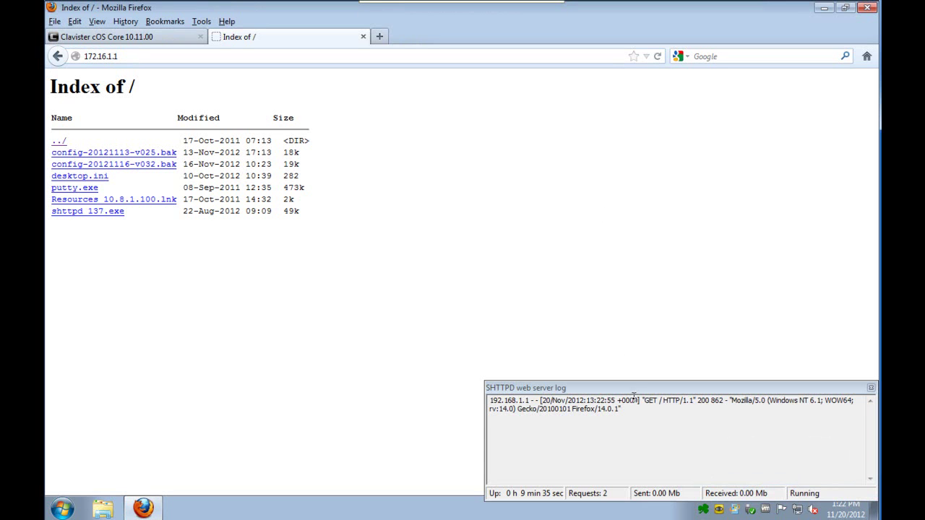
triple_click(636, 401)
click(665, 445)
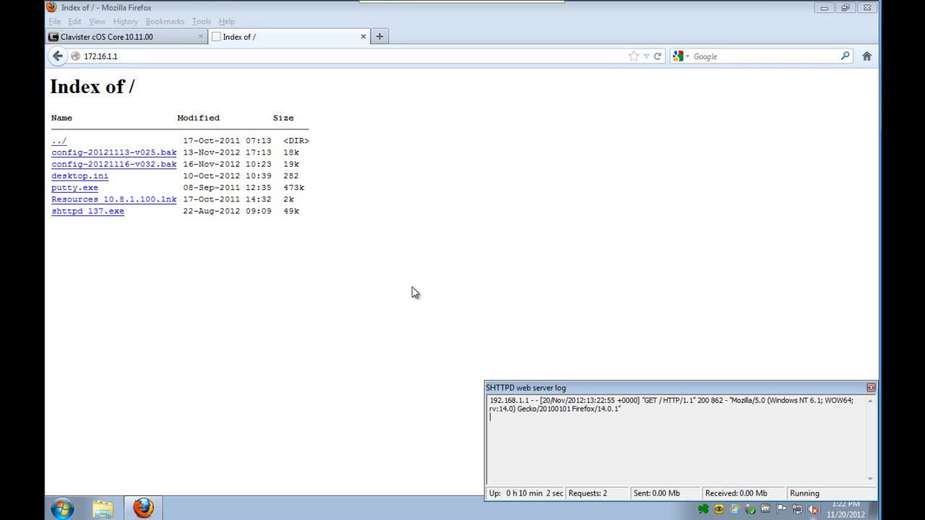
click(871, 388)
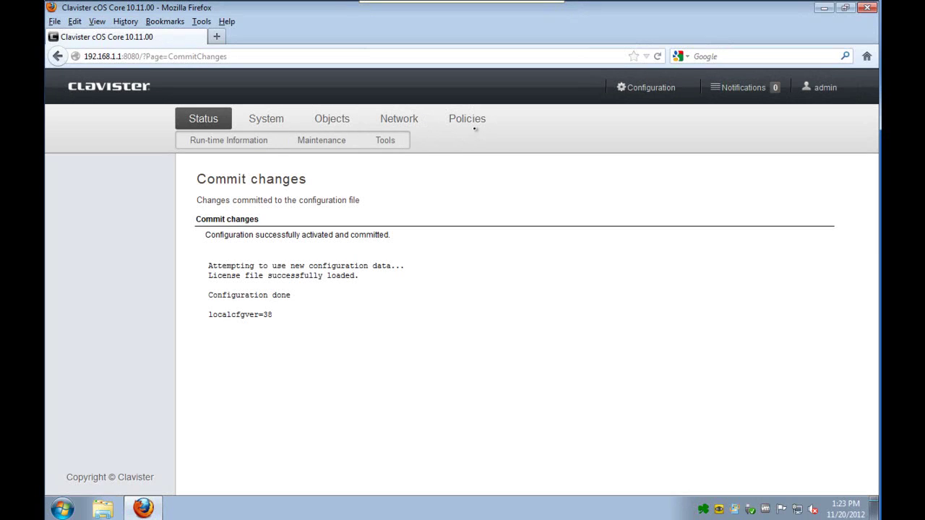
- Clone the Server_HTTP rule and rename the copy Server_SMTP
click(467, 119)
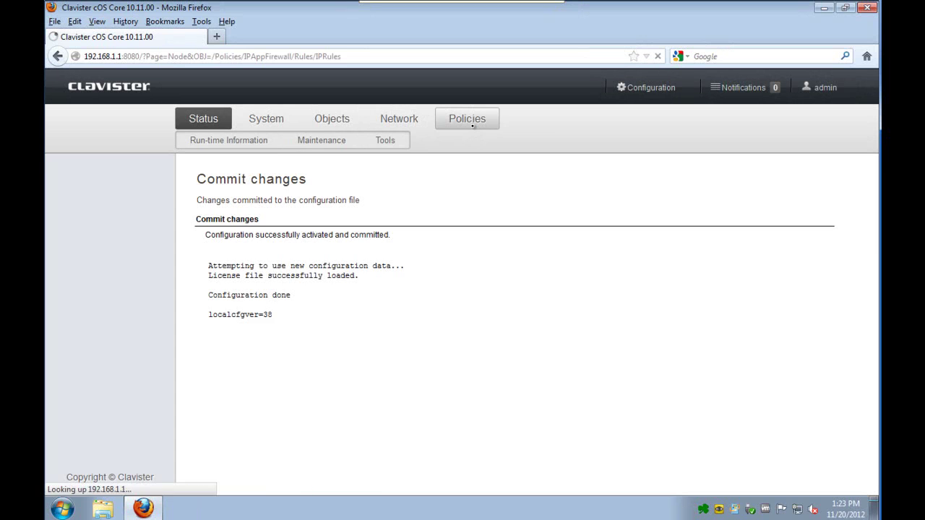
click(246, 286)
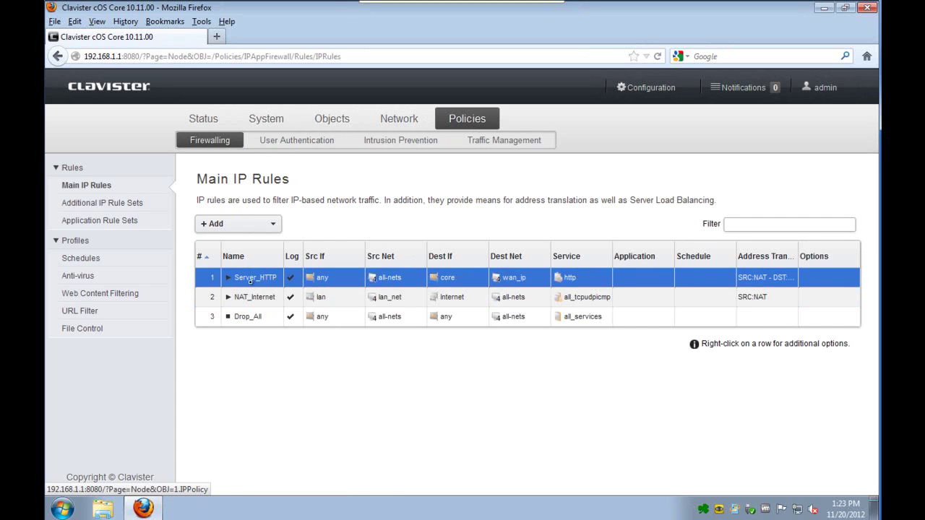
right_click(249, 288)
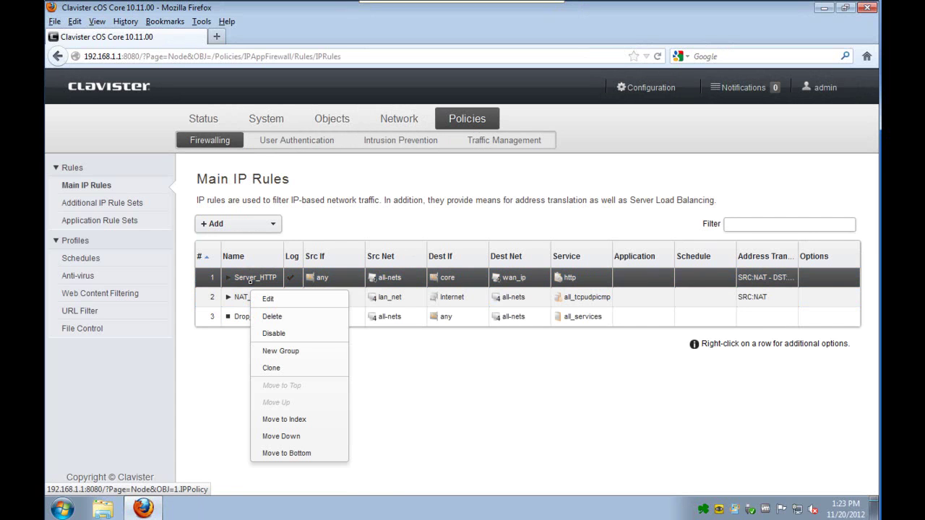
click(284, 366)
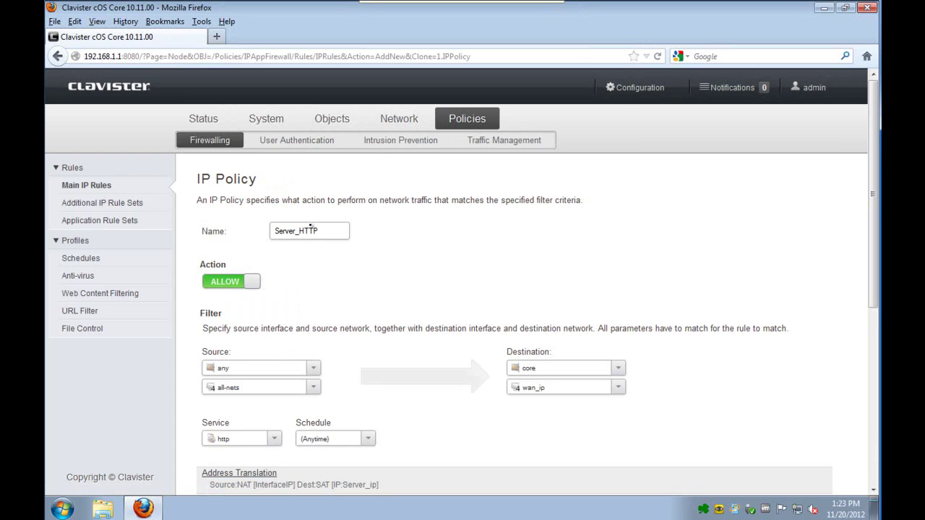
double_click(300, 230)
text(SMTP)
- Set the Server_SMTP rule's service to smtp and save it
click(258, 443)
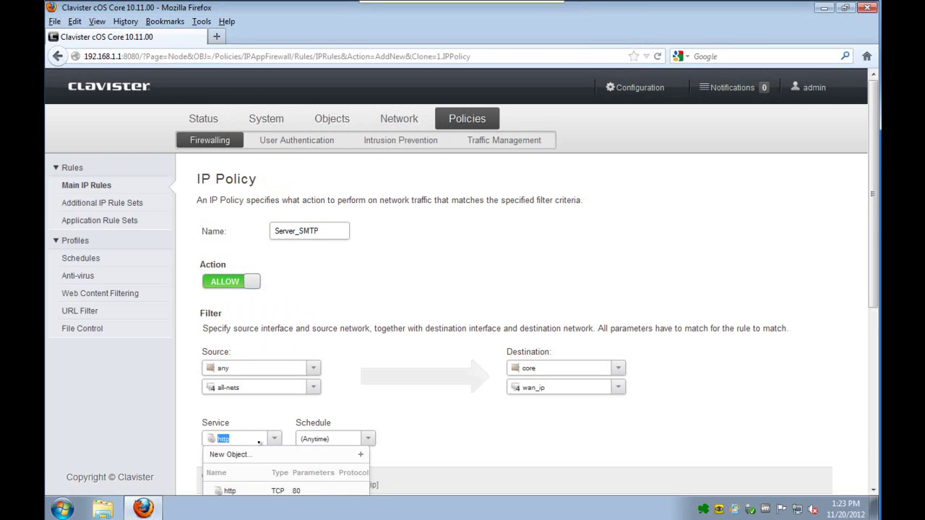
key(BackSpace)
key(BackSpace)
key(BackSpace)
key(BackSpace)
text(sm)
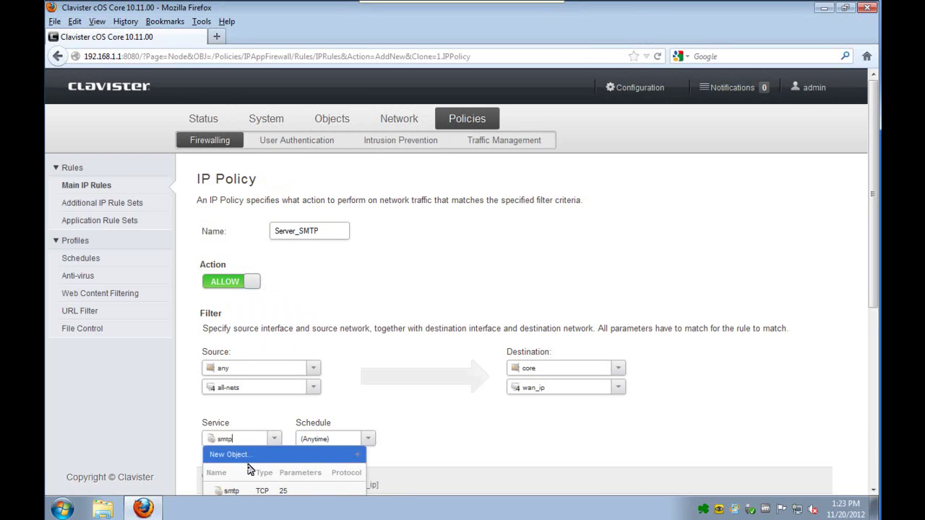
click(250, 492)
scroll(818, 370, down, 5)
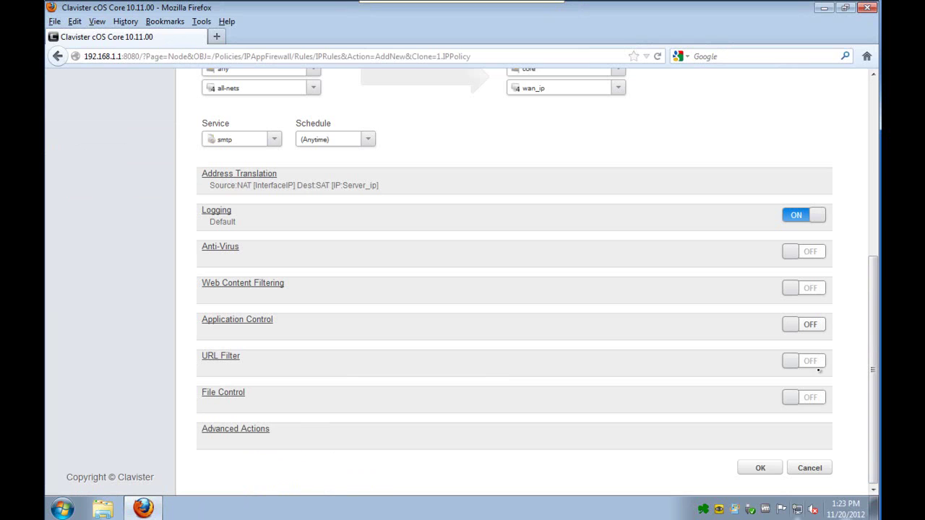
click(760, 469)
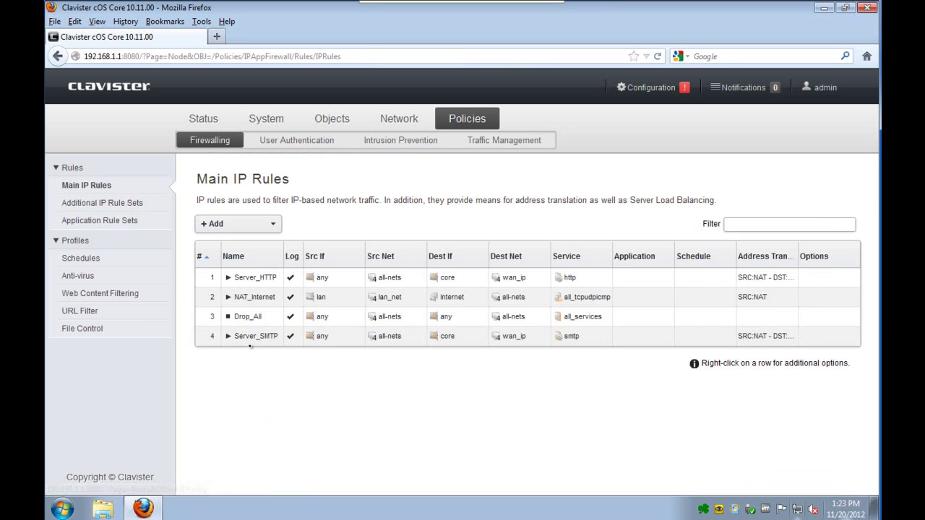
- Move the Server_SMTP rule to index 2
right_click(255, 337)
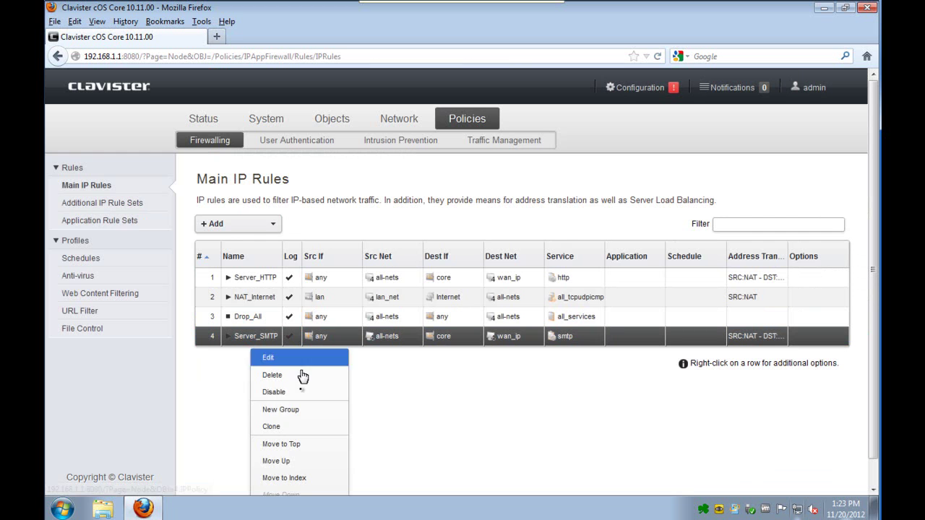
click(293, 477)
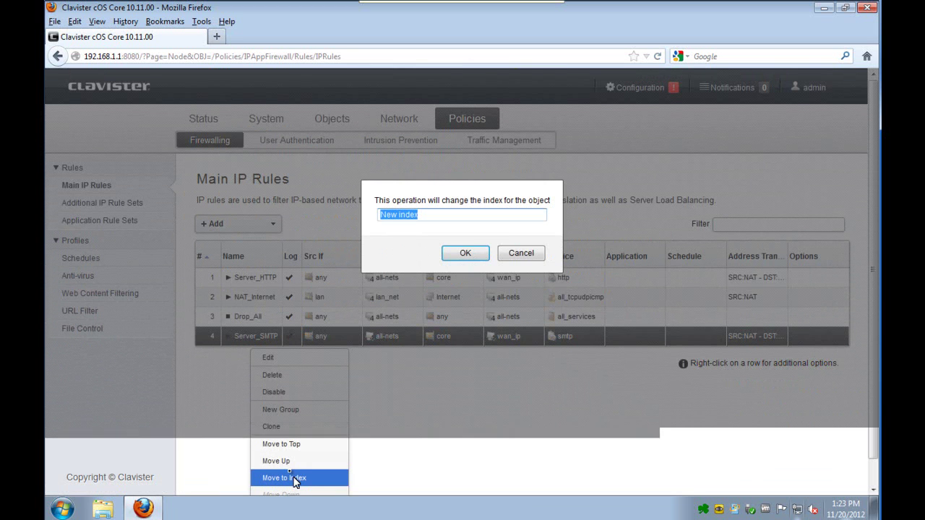
text(2)
click(444, 254)
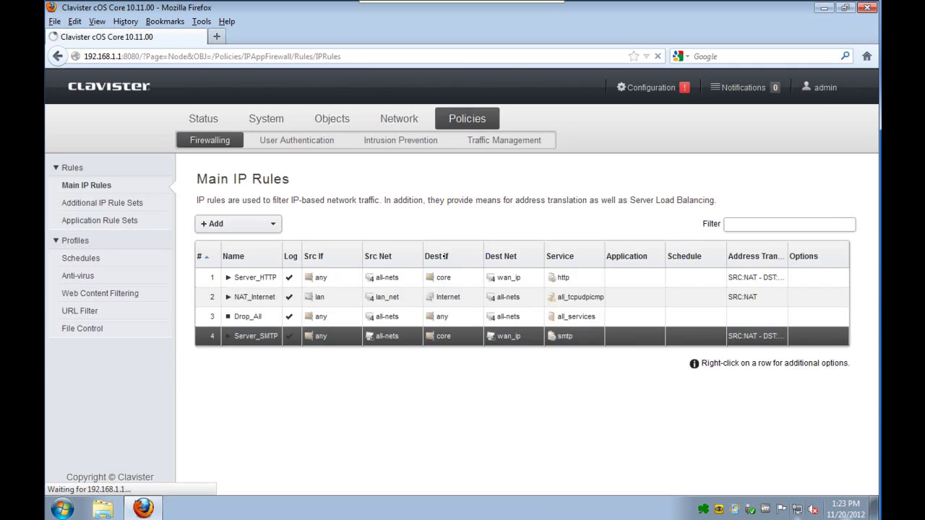
- Save and activate the configuration changes
click(645, 89)
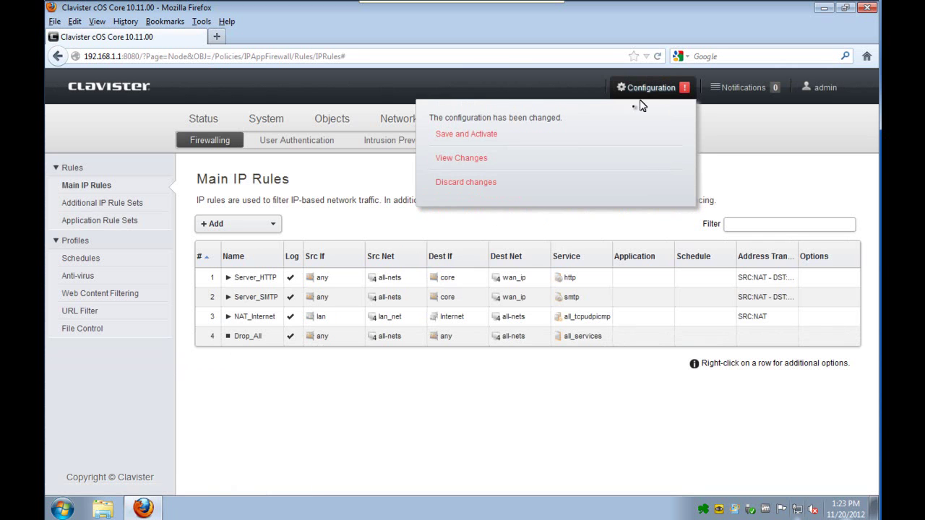
click(480, 135)
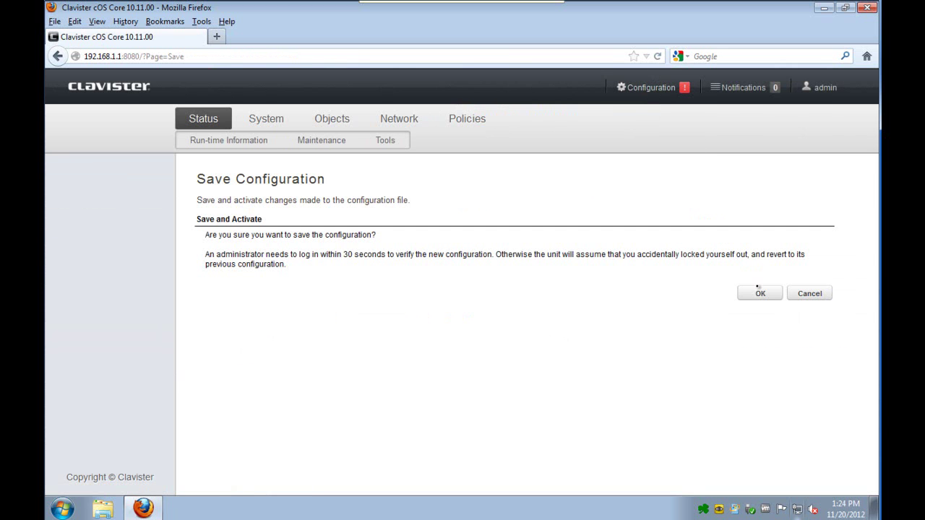
click(758, 289)
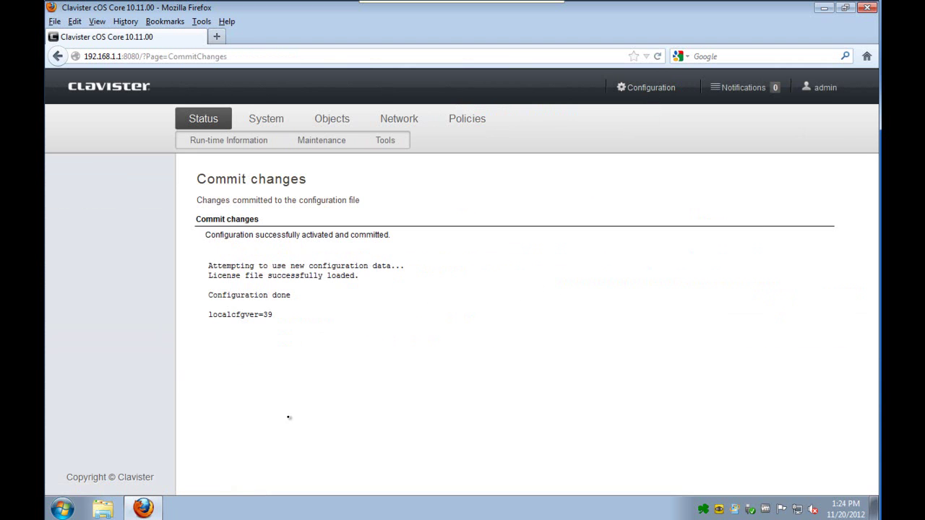
- Open a PuTTY Telnet connection to 172.16.1.1 on port 25, then restore Firefox
click(824, 8)
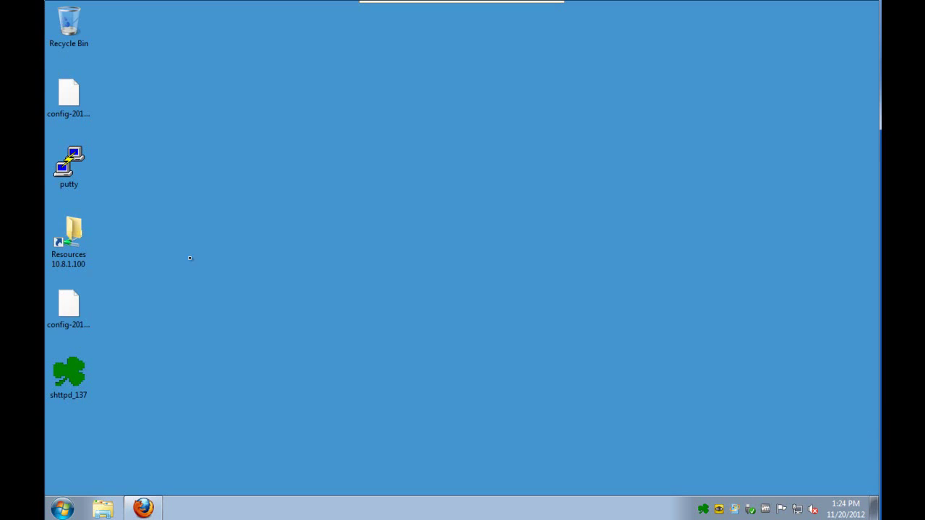
double_click(70, 166)
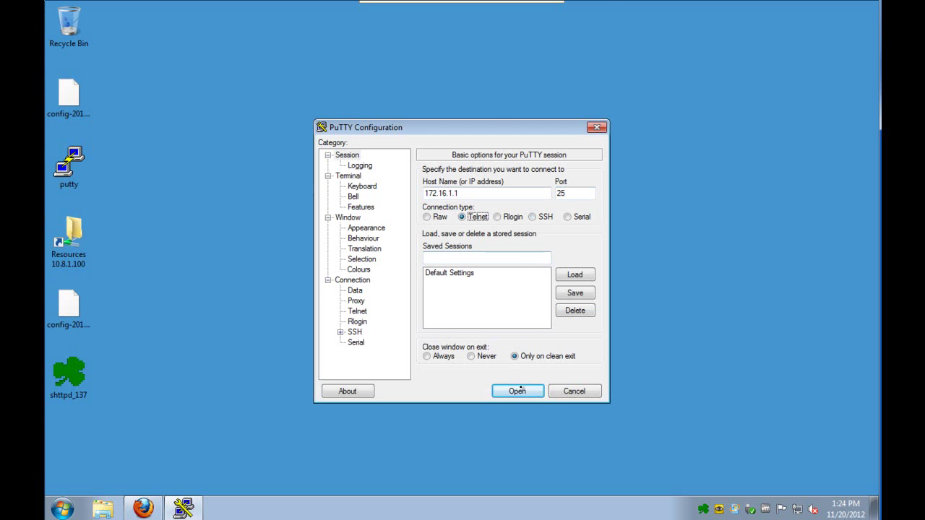
click(517, 391)
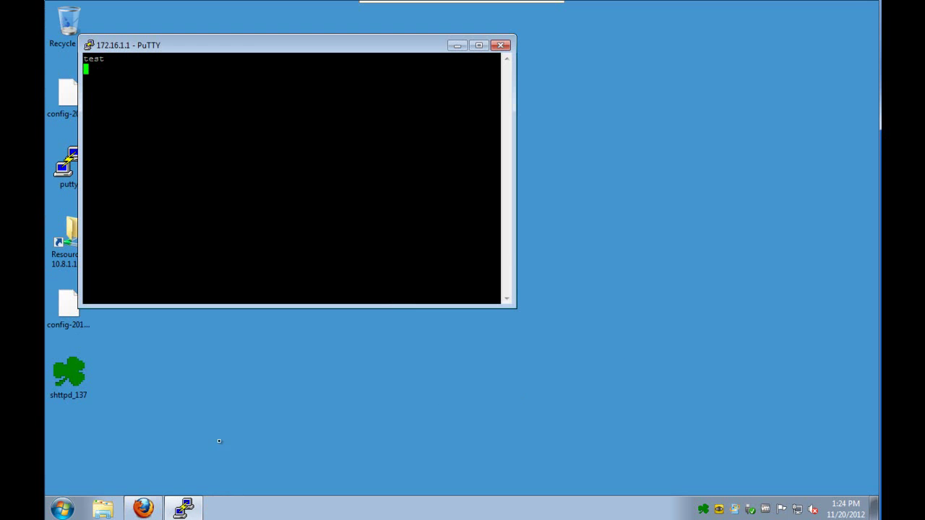
click(144, 508)
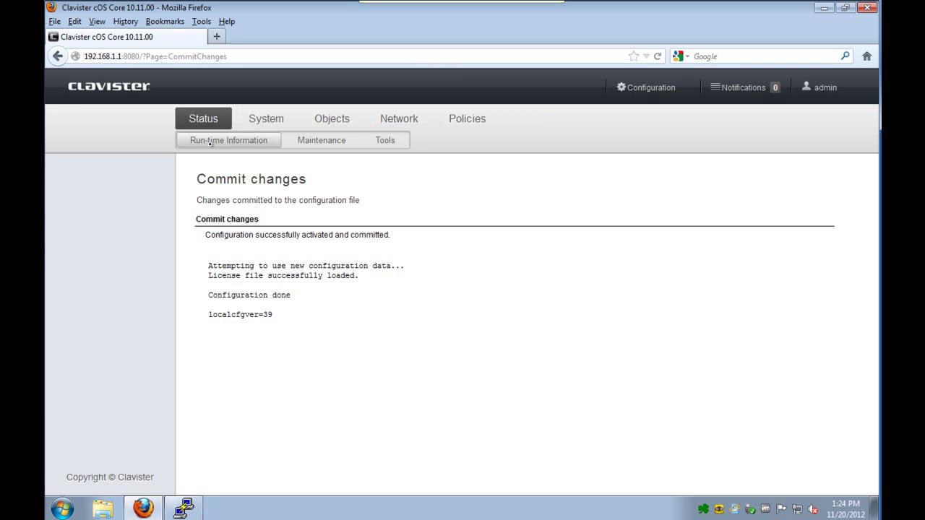
- Open the System Log and highlight the Server_SMTP conn_open_natsat entry to 172.16.1.1 port 25
click(209, 141)
click(81, 223)
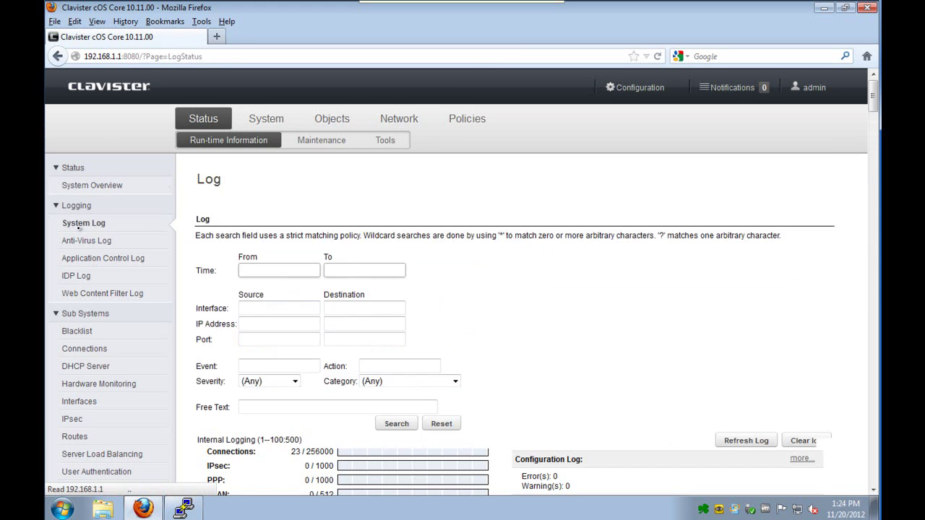
scroll(562, 373, down, 10)
scroll(562, 373, up, 7)
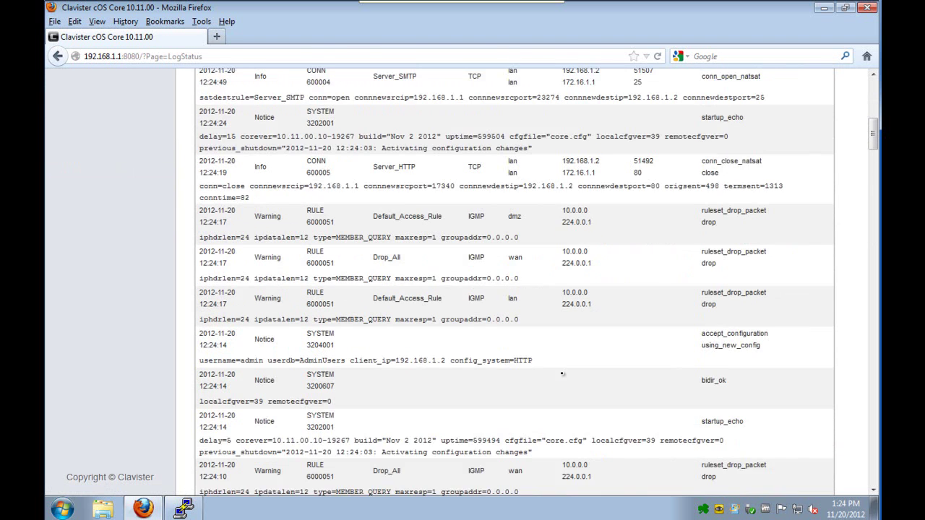
drag(368, 147, 792, 170)
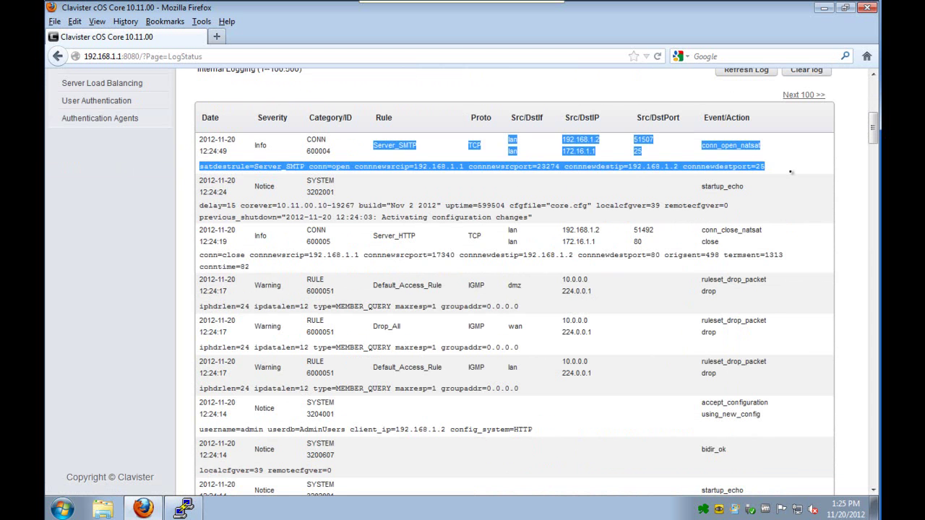